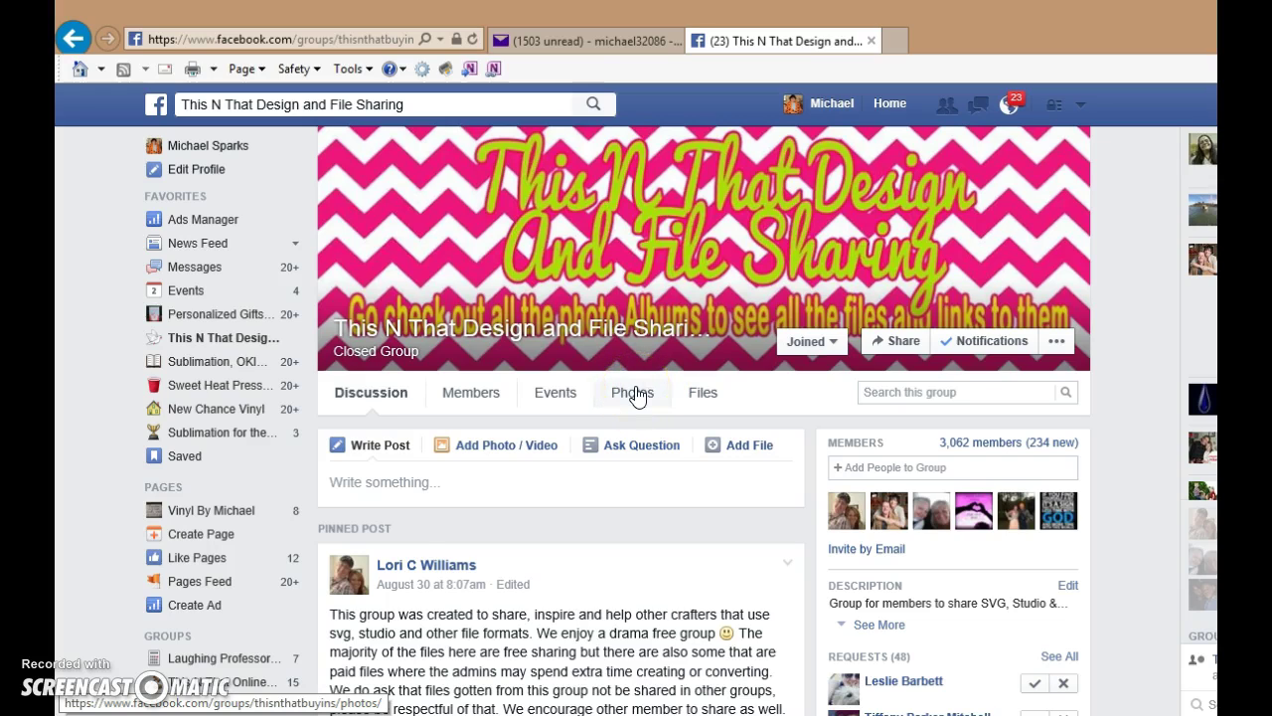
- Show the shared photo grid of the This N That Design and File Sharing group
click(636, 394)
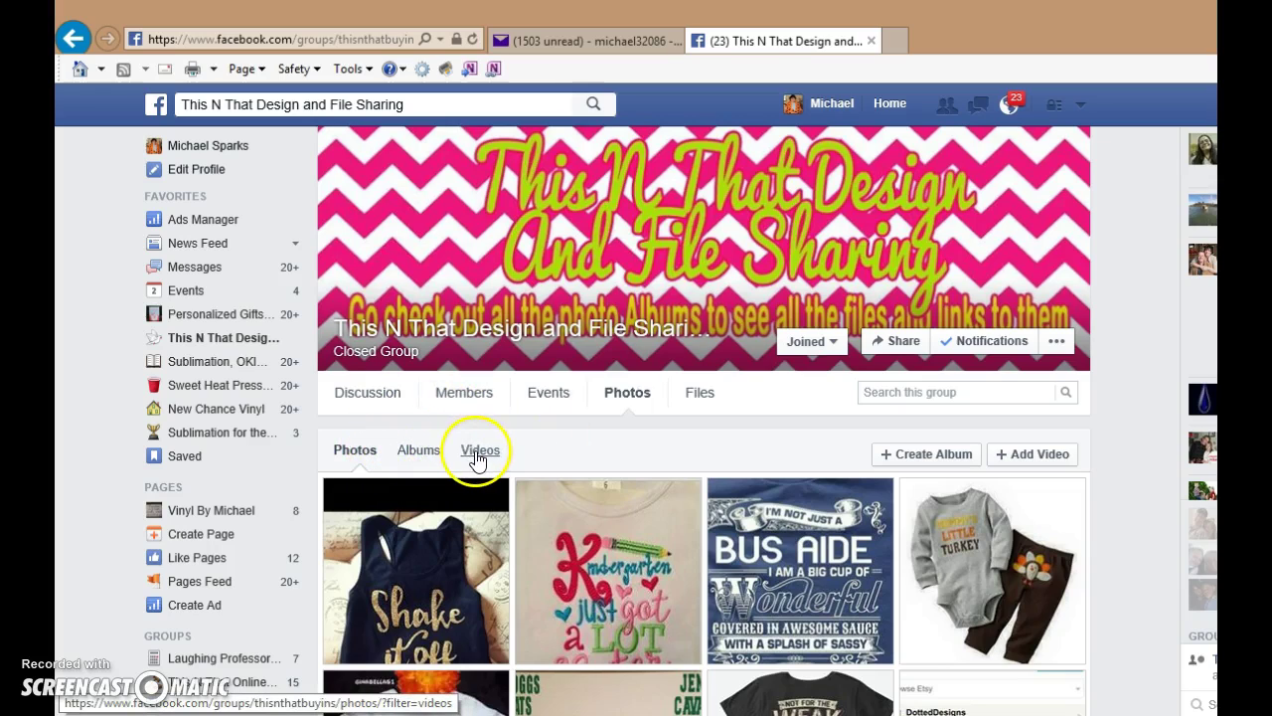
- List the group's albums and page forward to the final set, 28-33 of 33
click(419, 453)
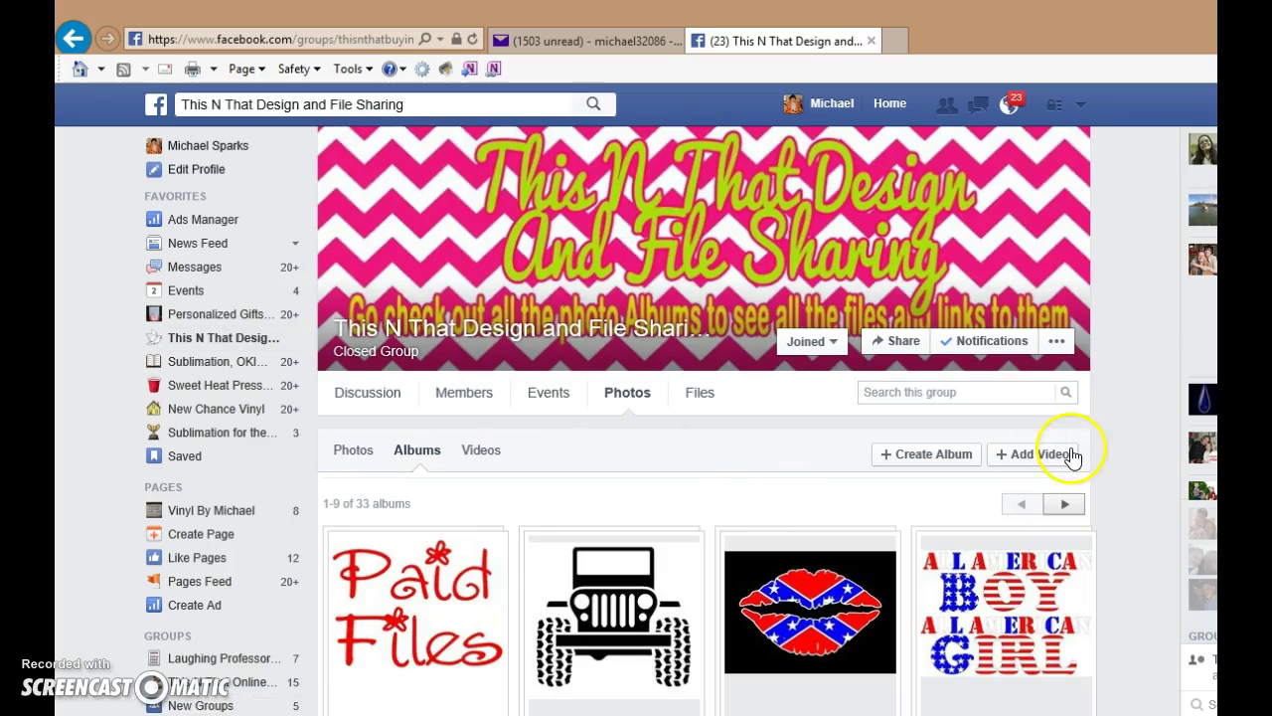
scroll(620, 418, down, 3)
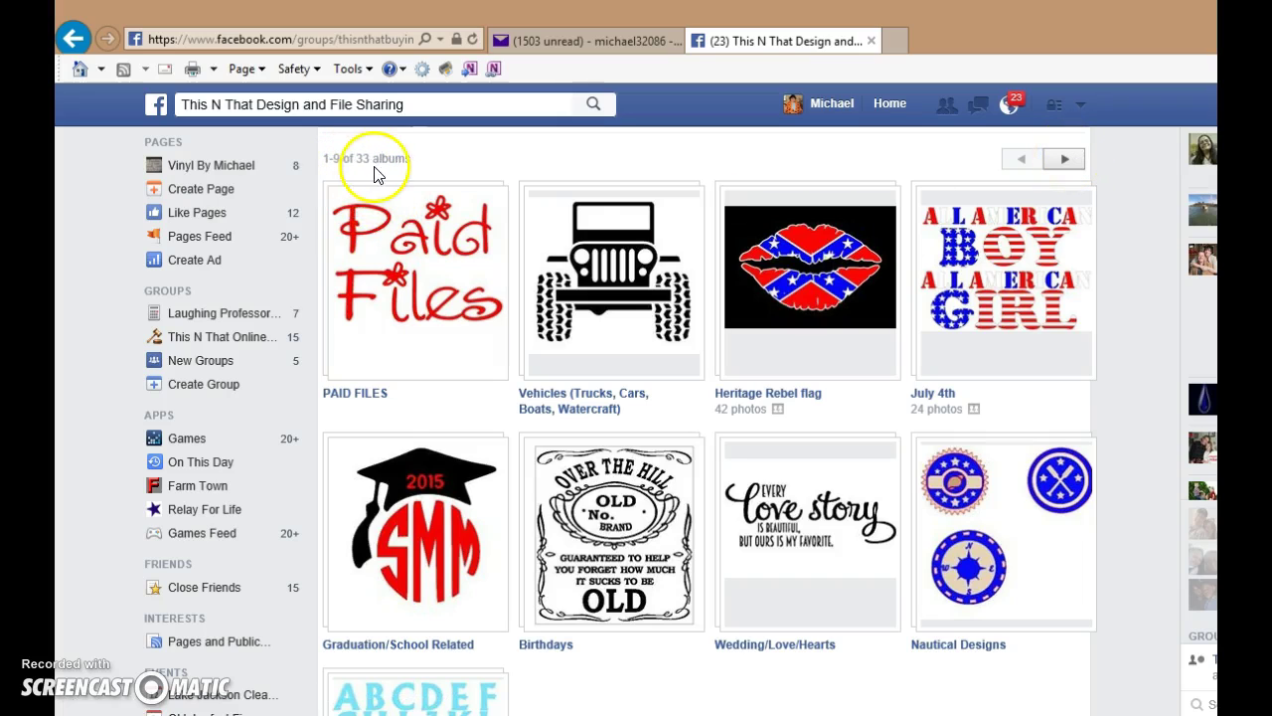
click(1065, 161)
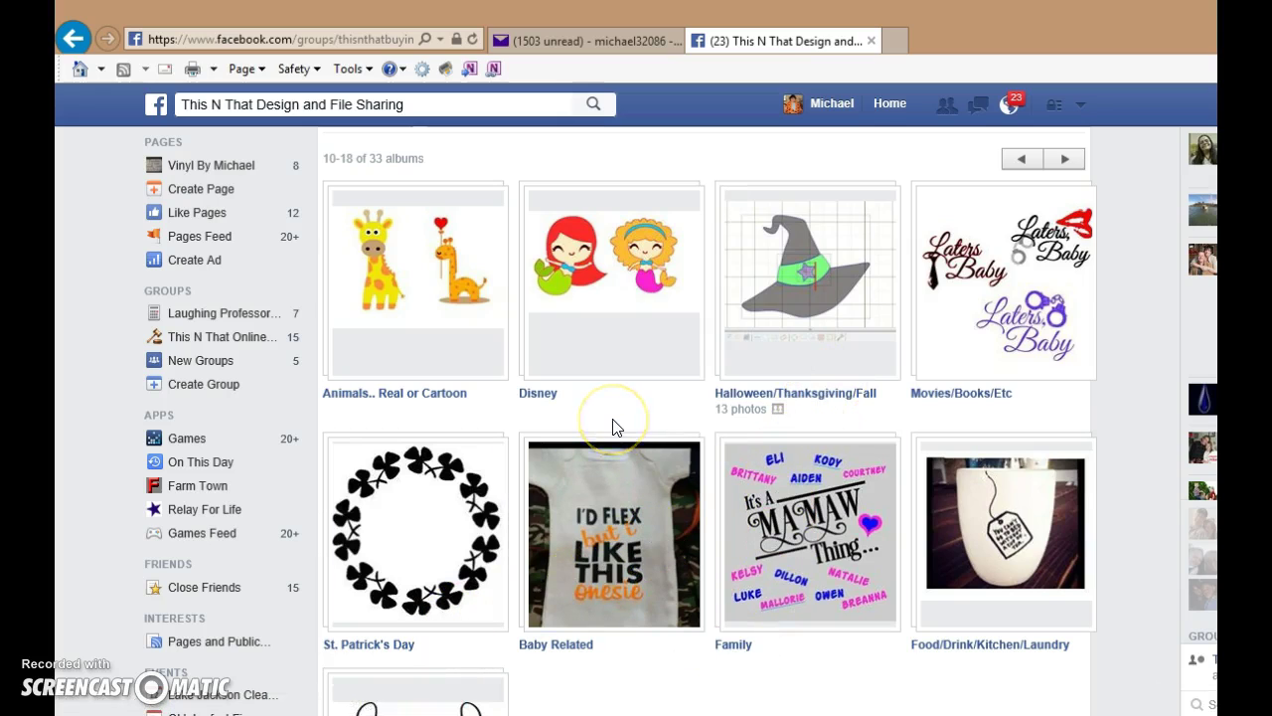
click(1067, 161)
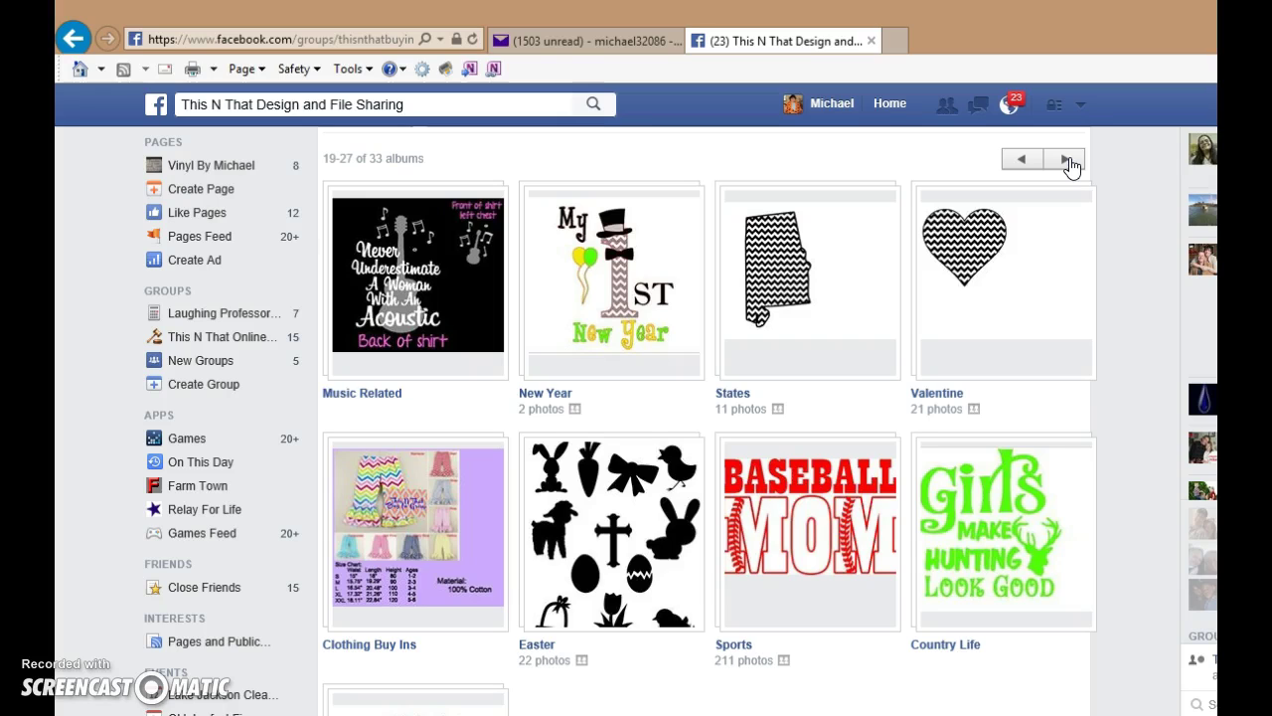
click(1068, 162)
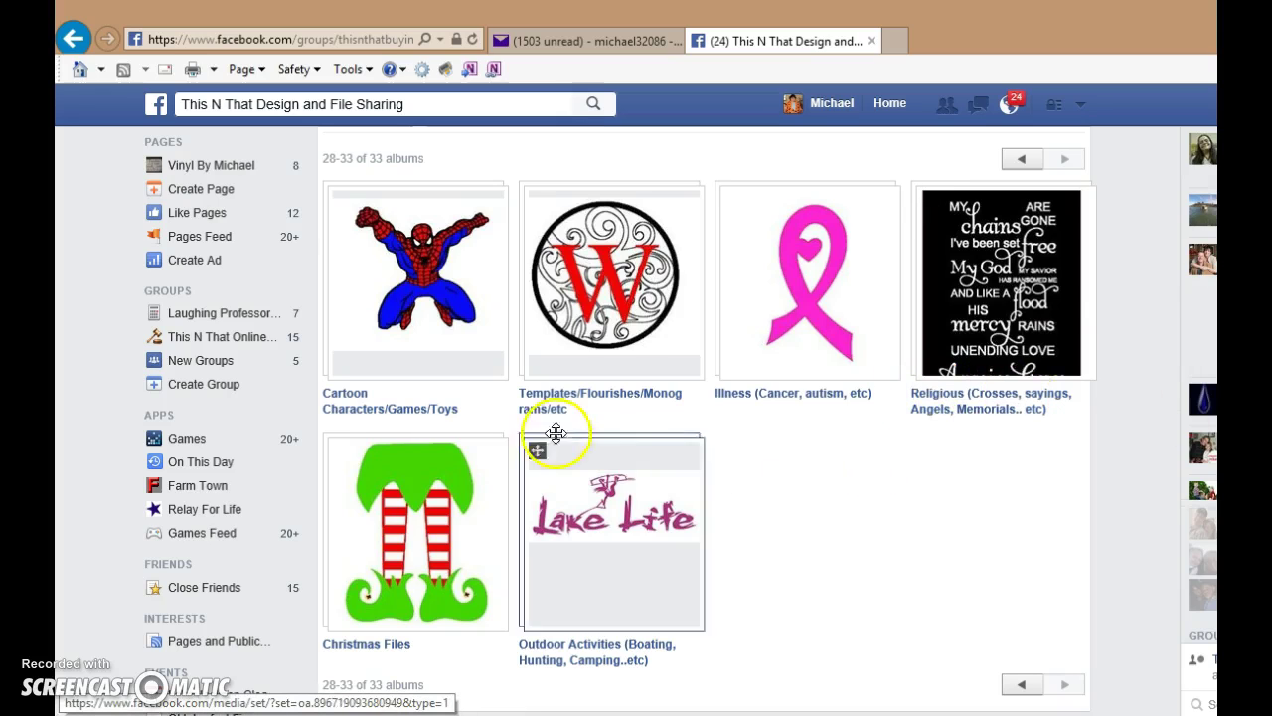
- Open the Cat in the Hat photo in Cartoon Characters/Games/Toys and follow its Studio link
click(447, 271)
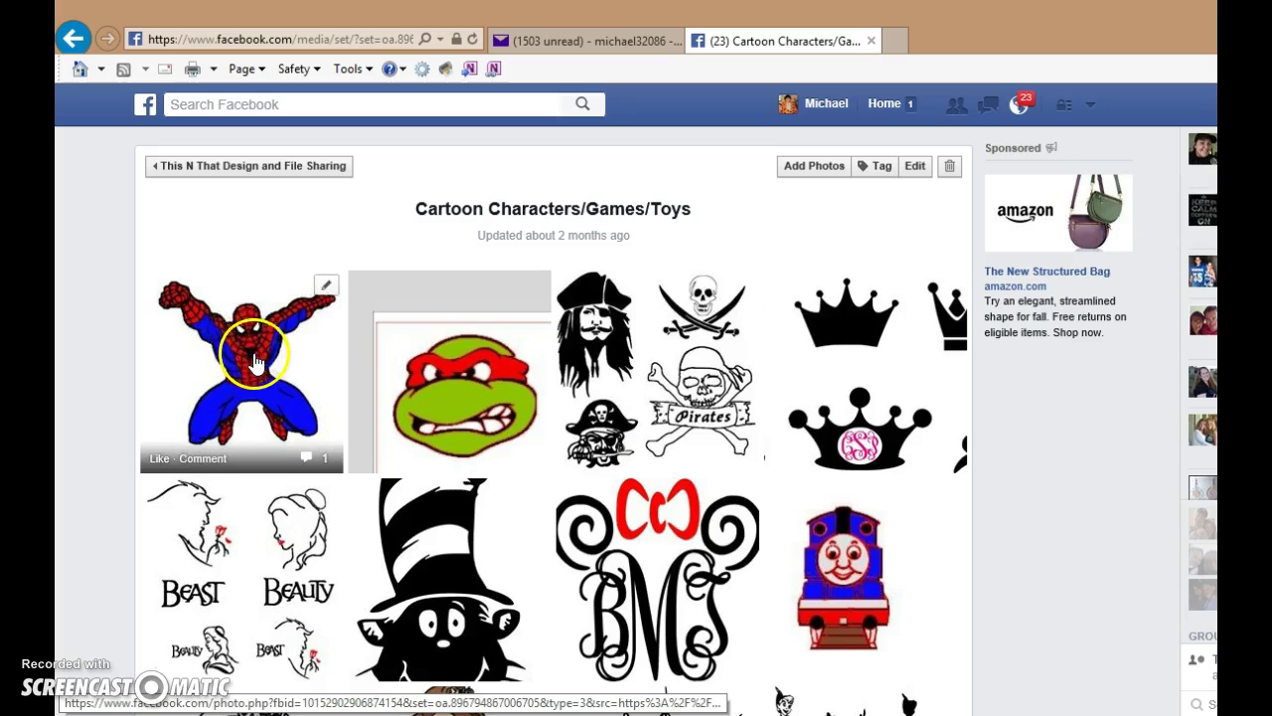
click(443, 589)
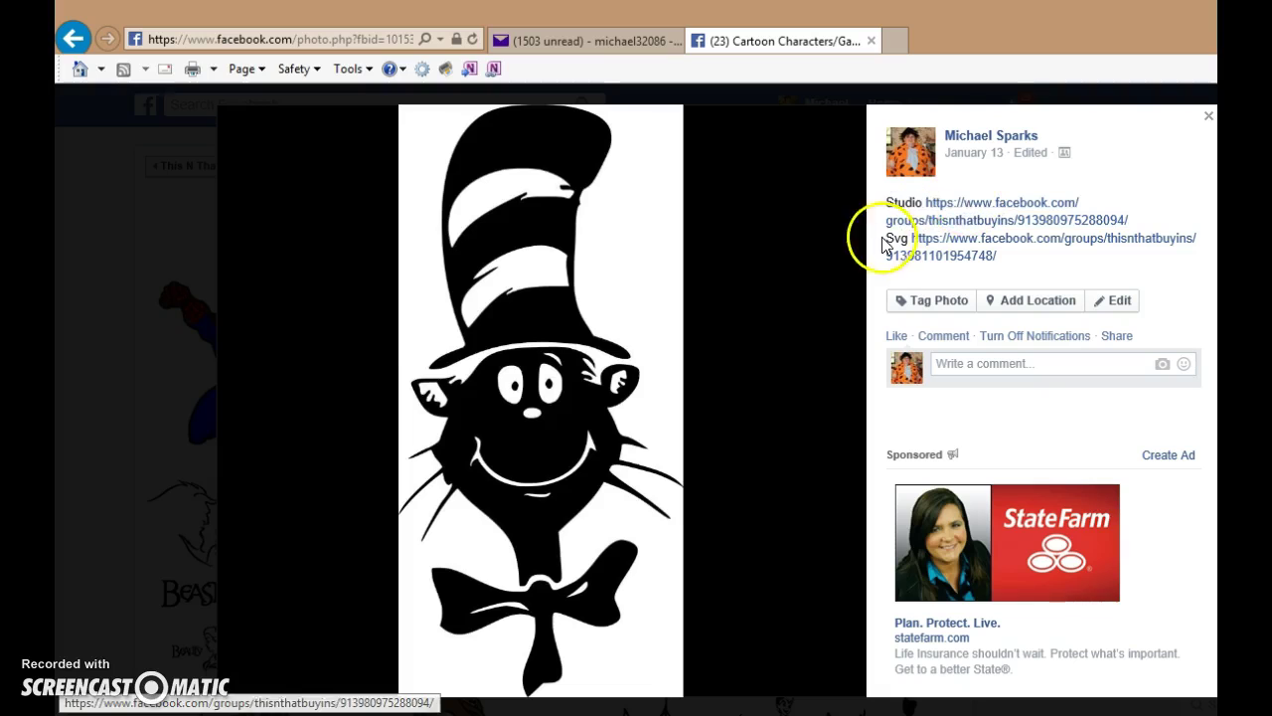
click(1012, 217)
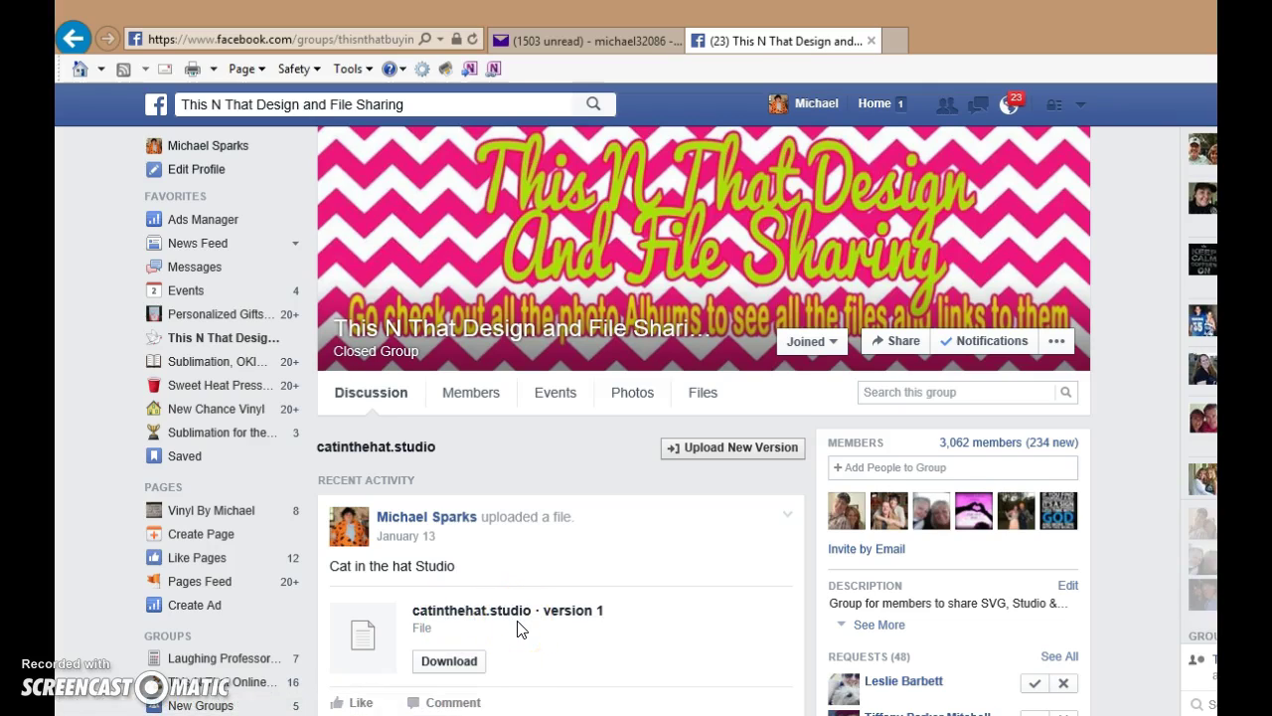
- Return to the group's discussion feed and start an empty new post
click(590, 331)
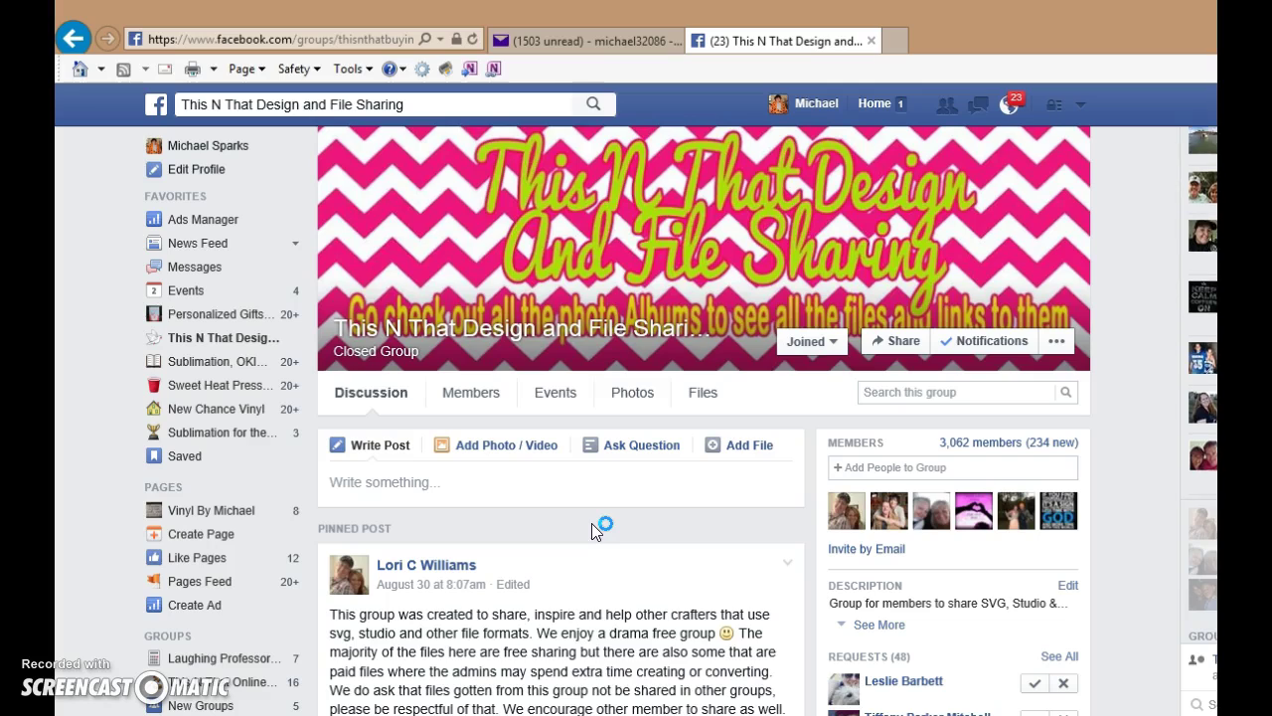
click(457, 486)
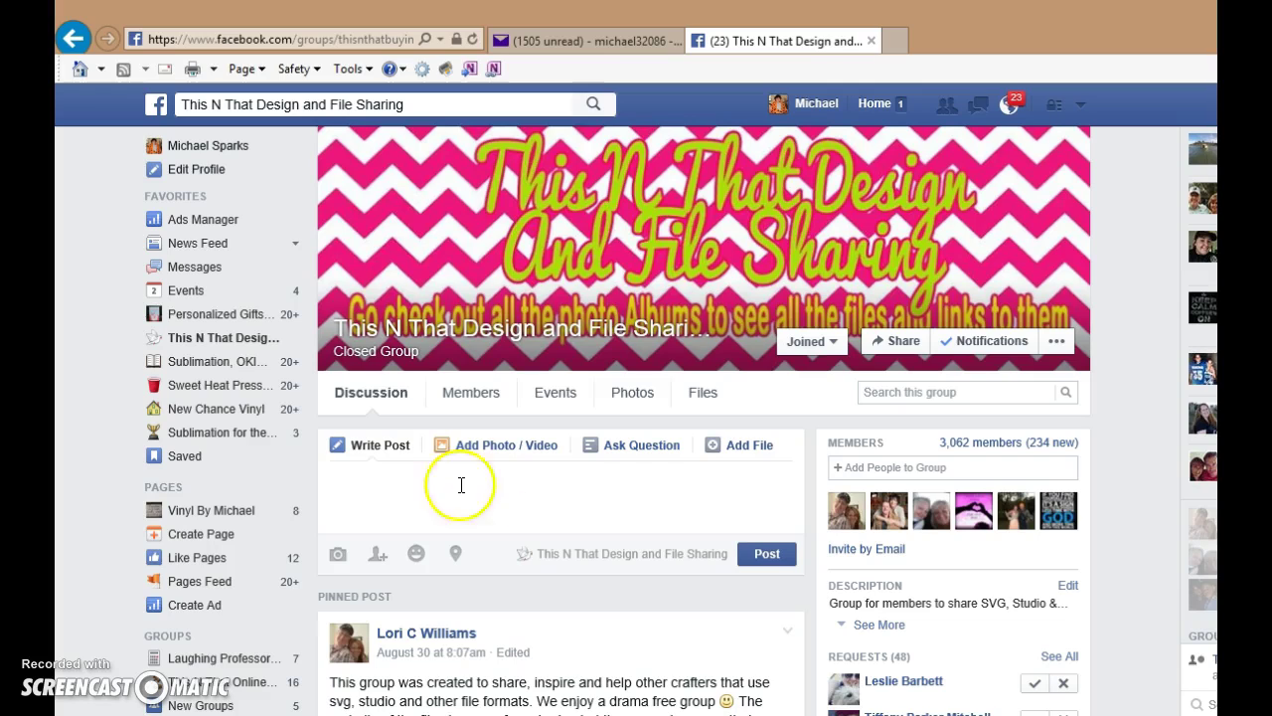
- Switch the new post to file sharing and open the computer's file picker
click(753, 448)
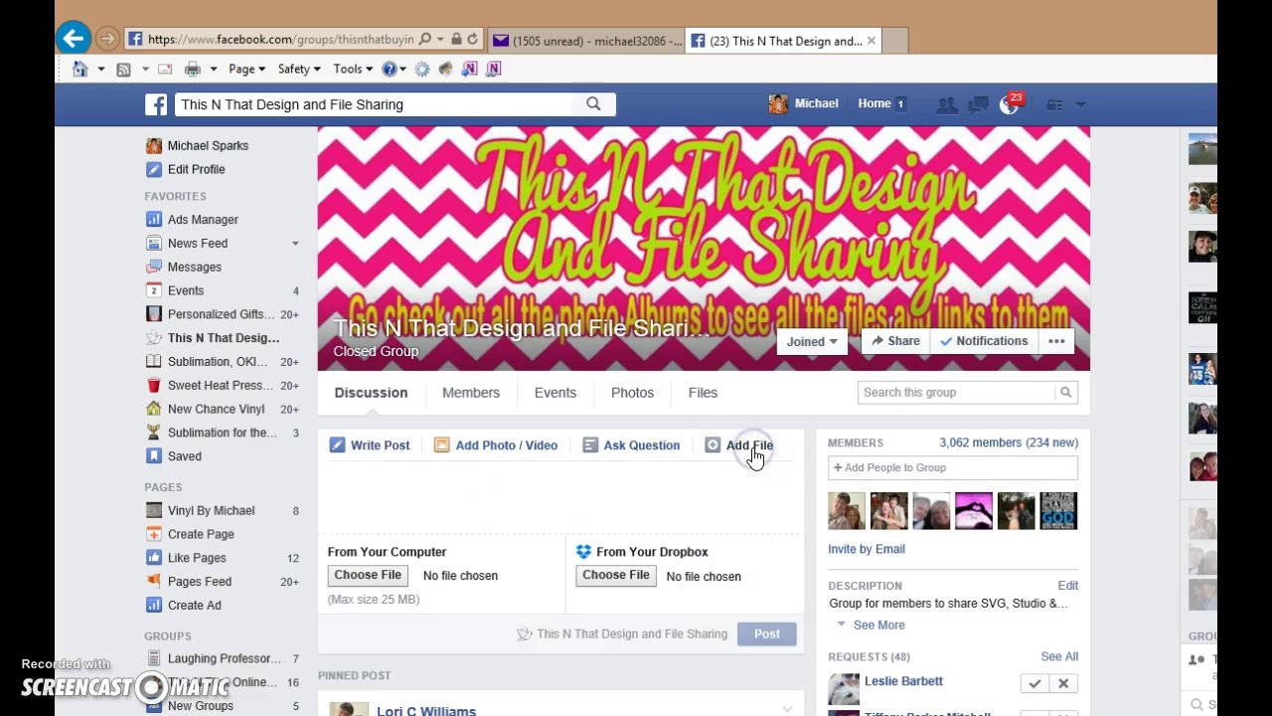
click(388, 583)
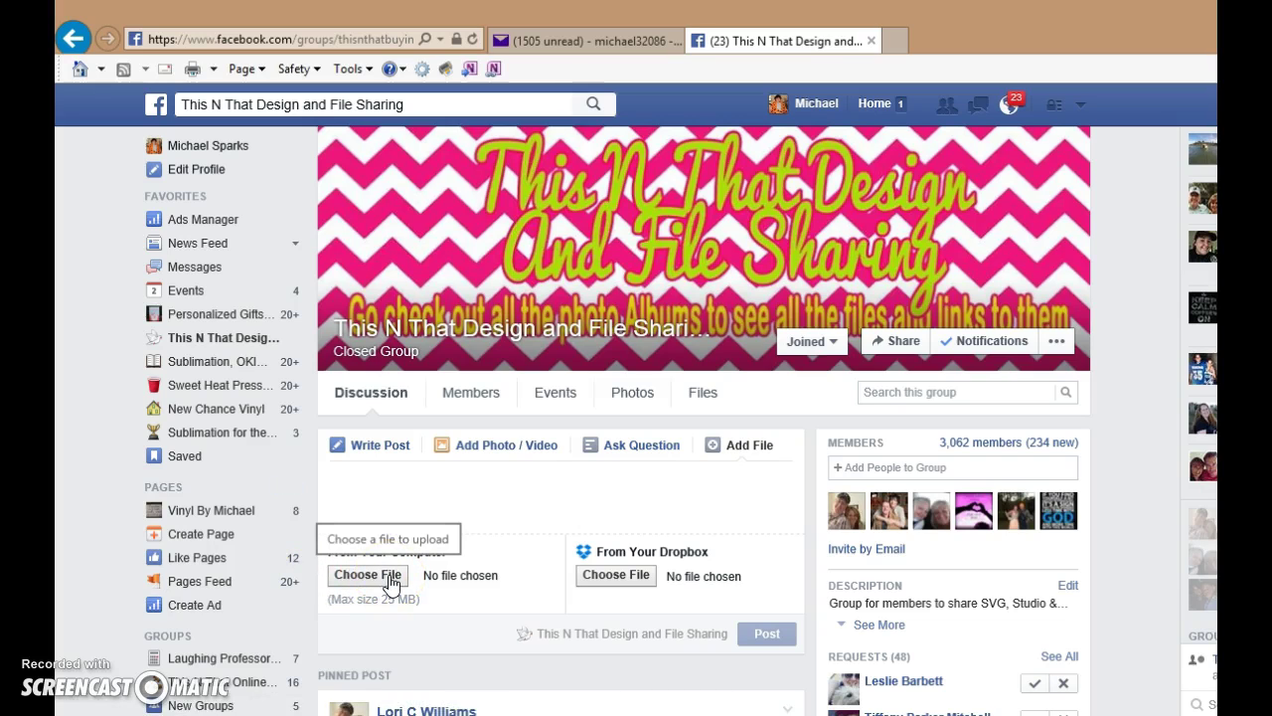
click(389, 579)
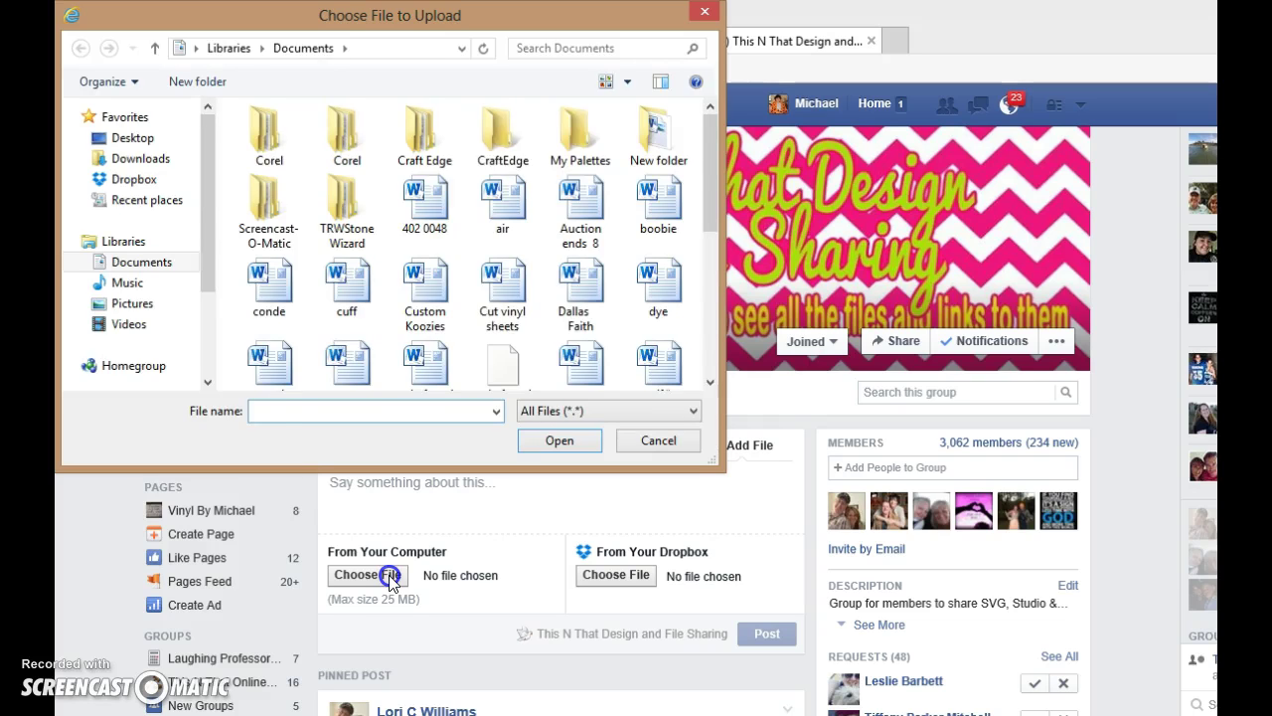
- Browse to Pictures > 1svg > 1 > New folder > halloween in the file dialog
click(139, 302)
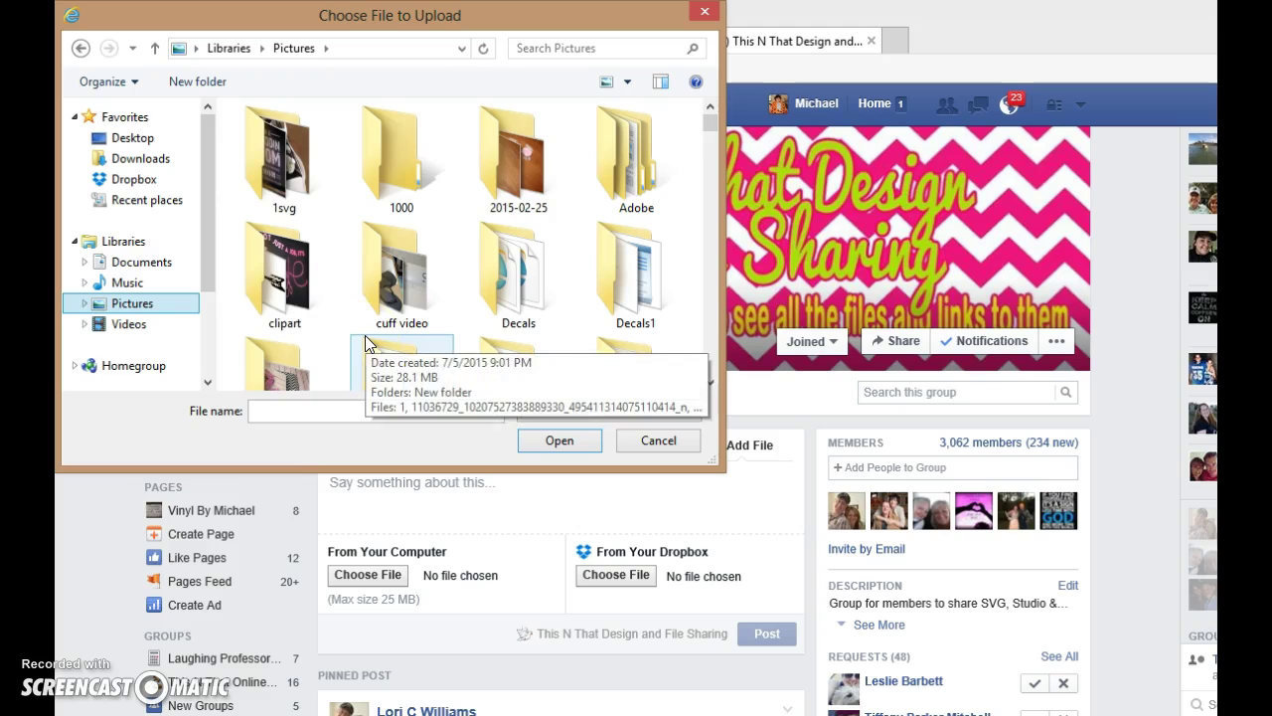
click(275, 174)
double_click(274, 174)
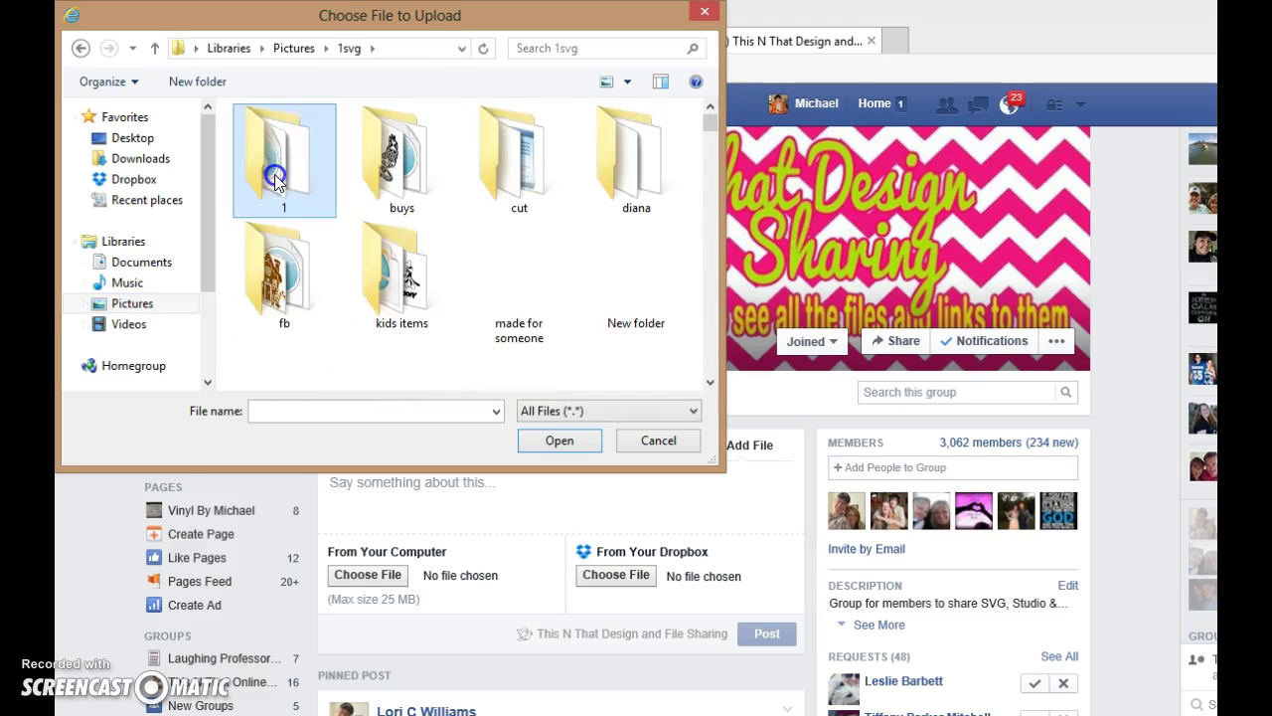
double_click(275, 174)
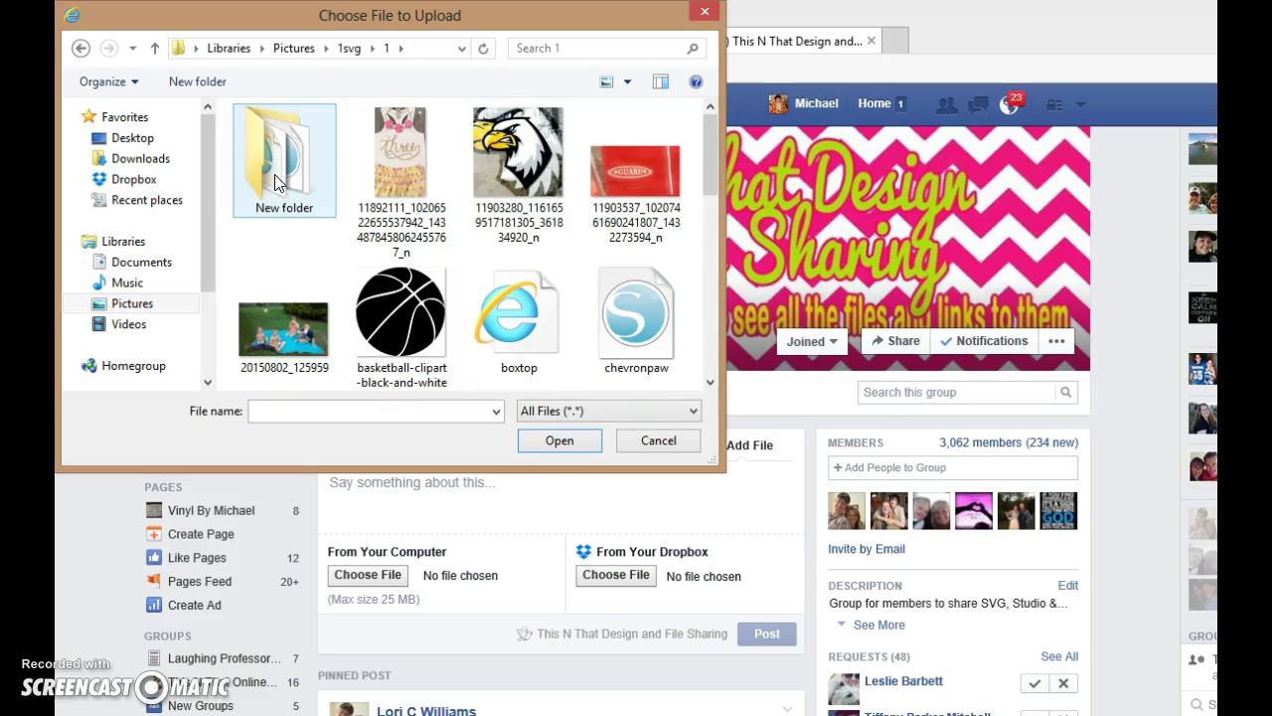
double_click(274, 174)
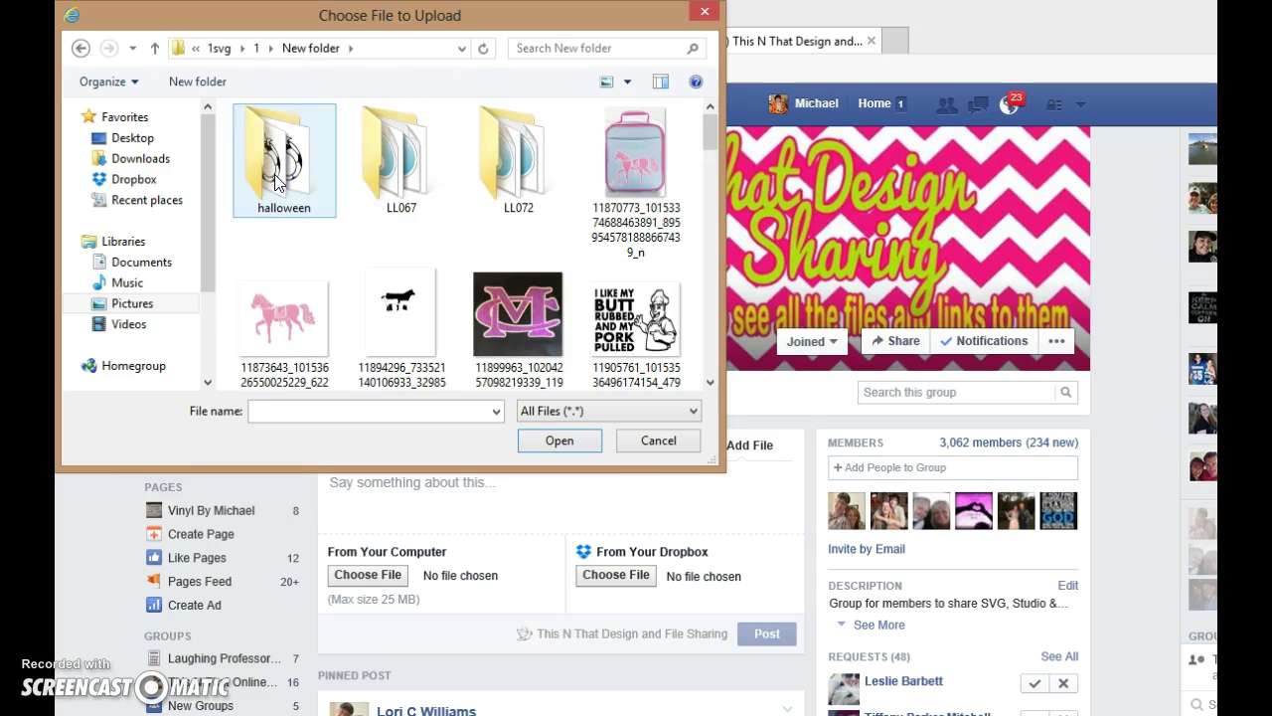
double_click(277, 181)
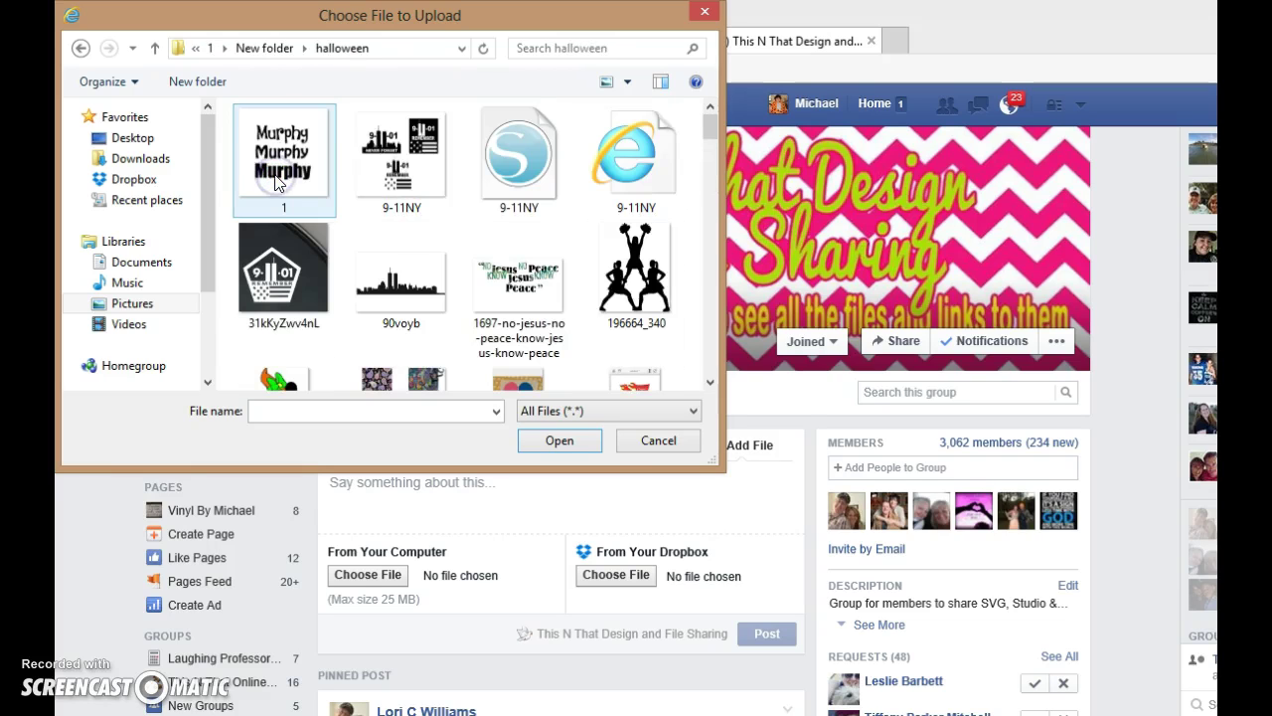
- Attach the 9-11NY.svg file to the group post
click(618, 227)
click(671, 194)
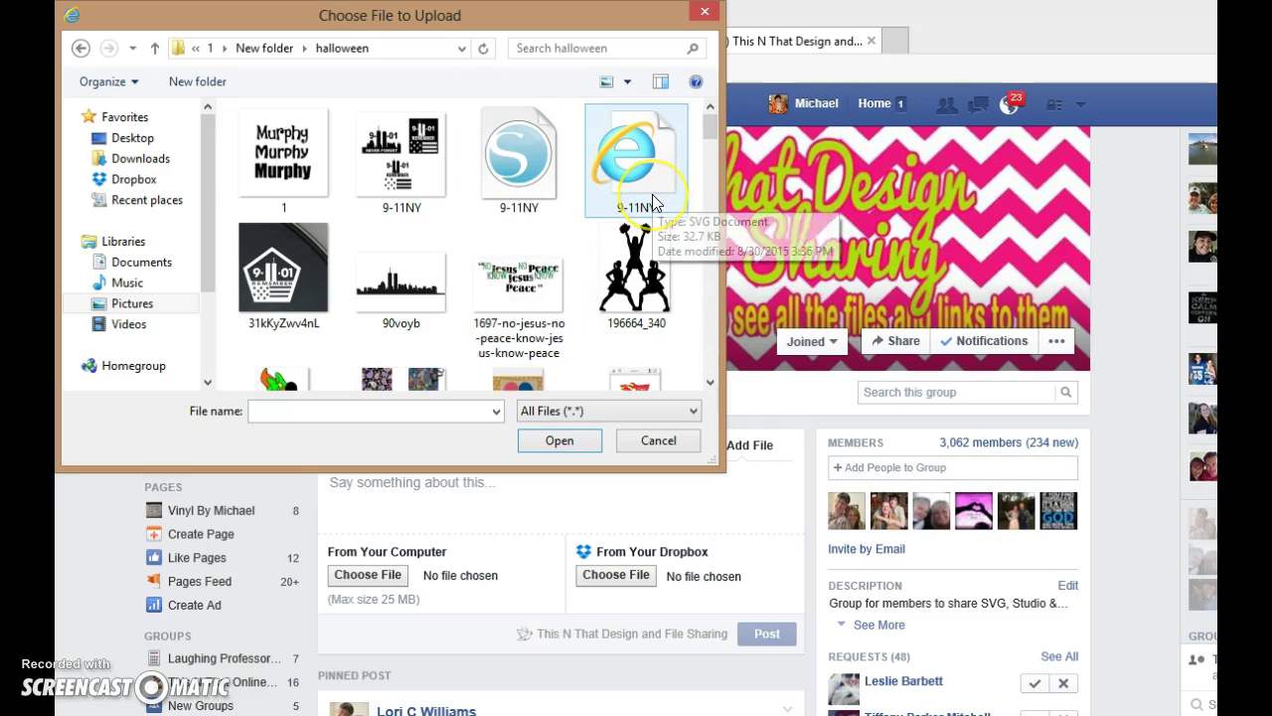
click(646, 182)
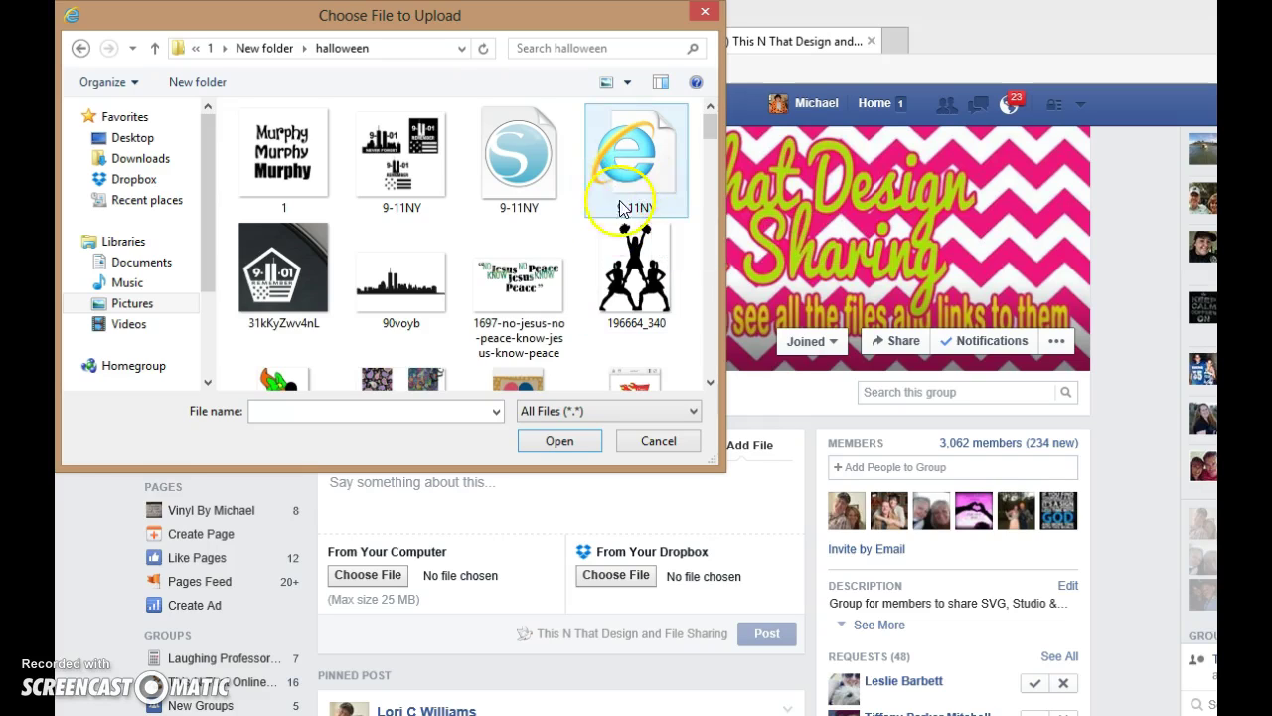
click(523, 185)
click(620, 186)
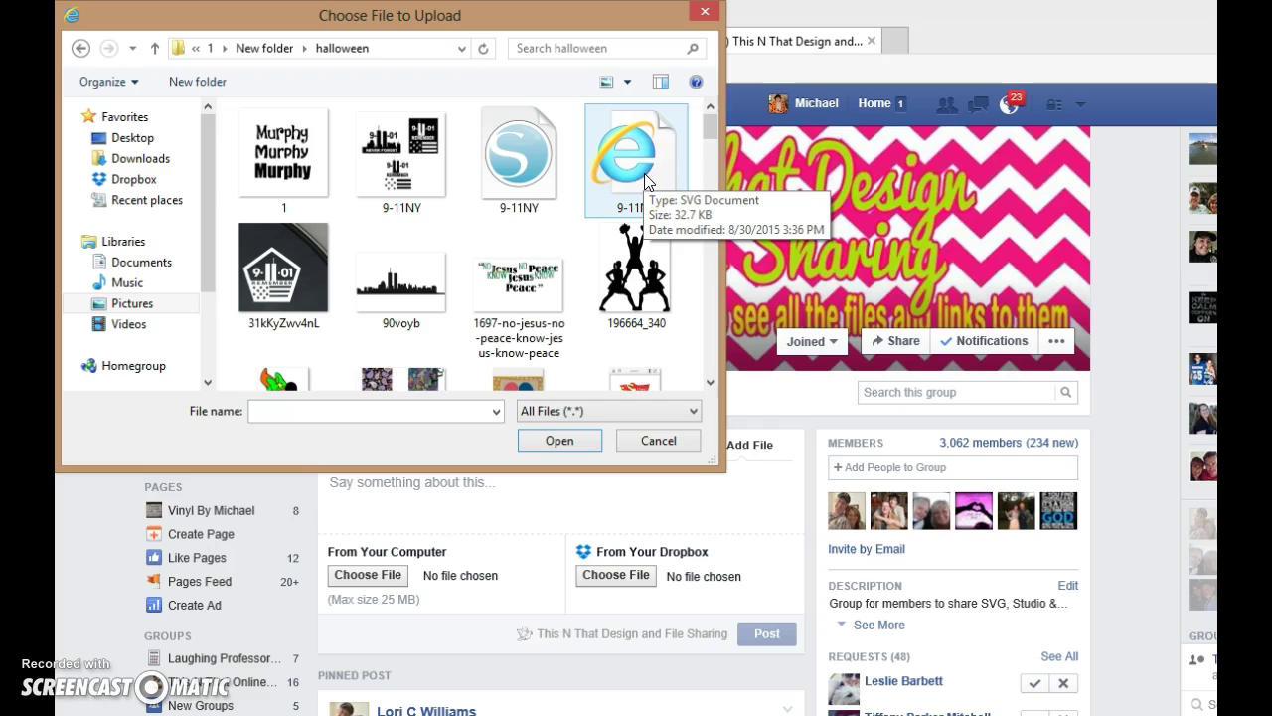
double_click(645, 179)
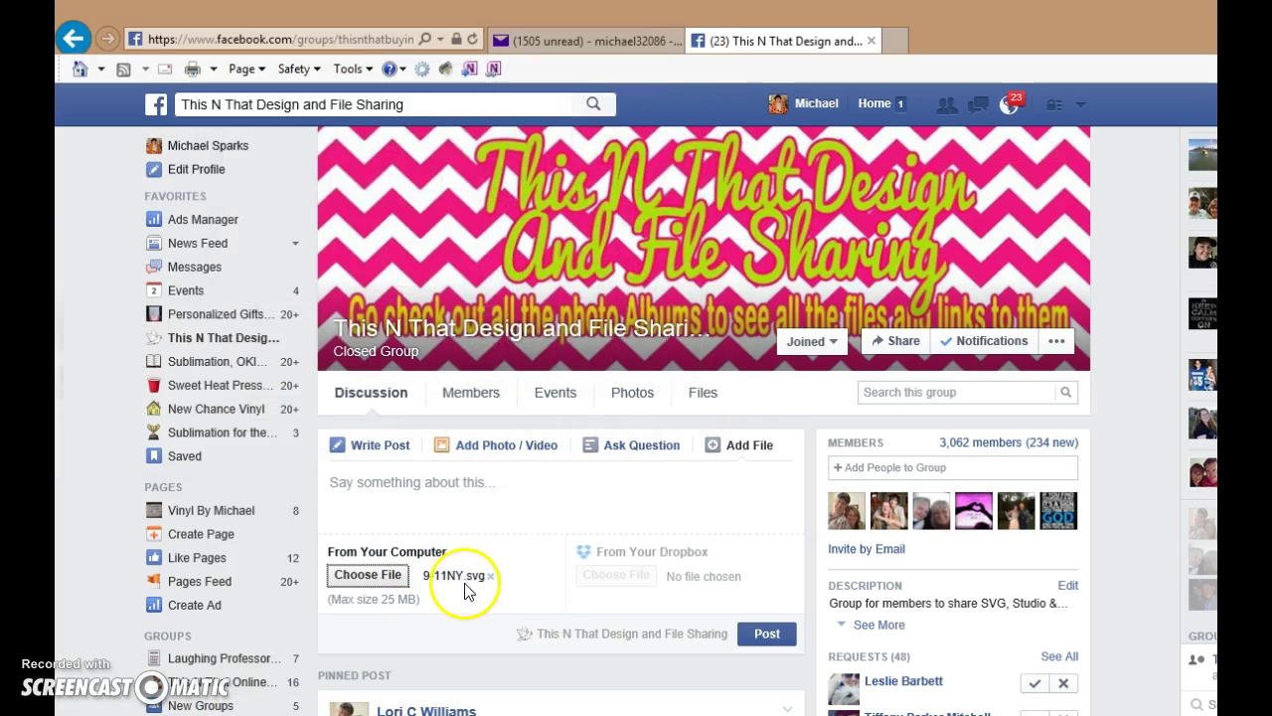
- Publish the 9-11NY.svg post with the caption '9-11 Svg'
click(483, 503)
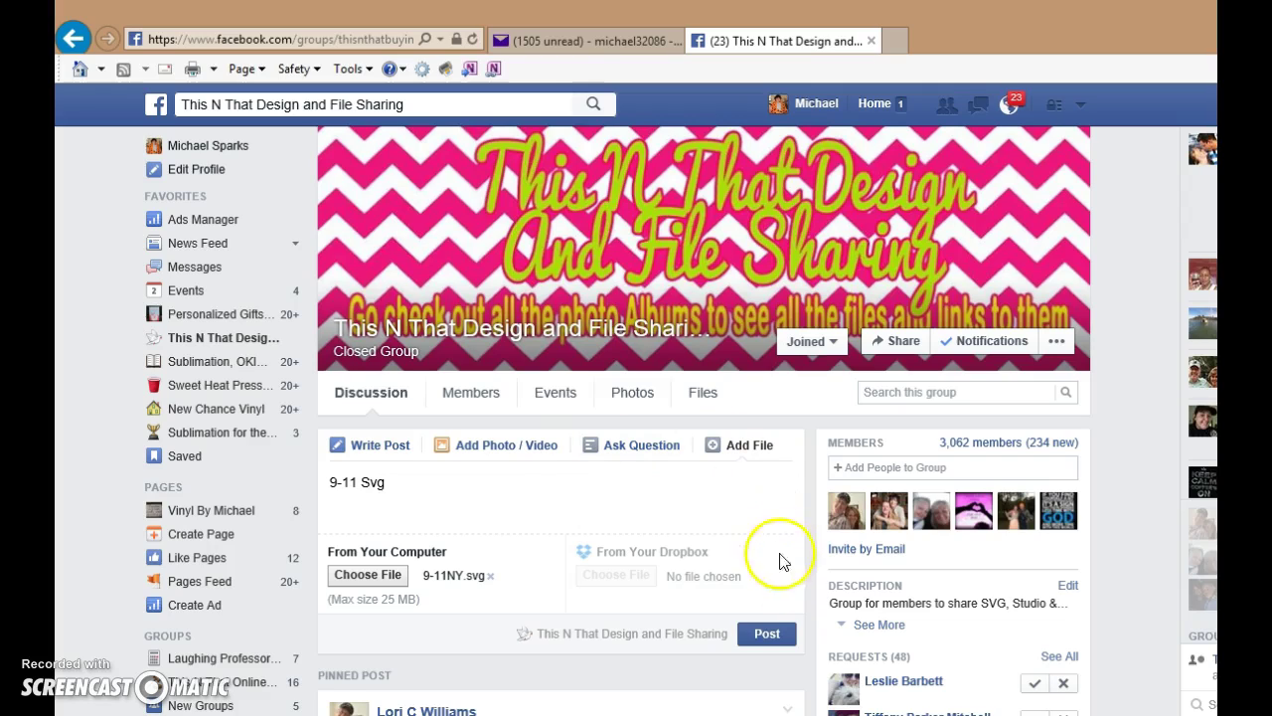
click(767, 635)
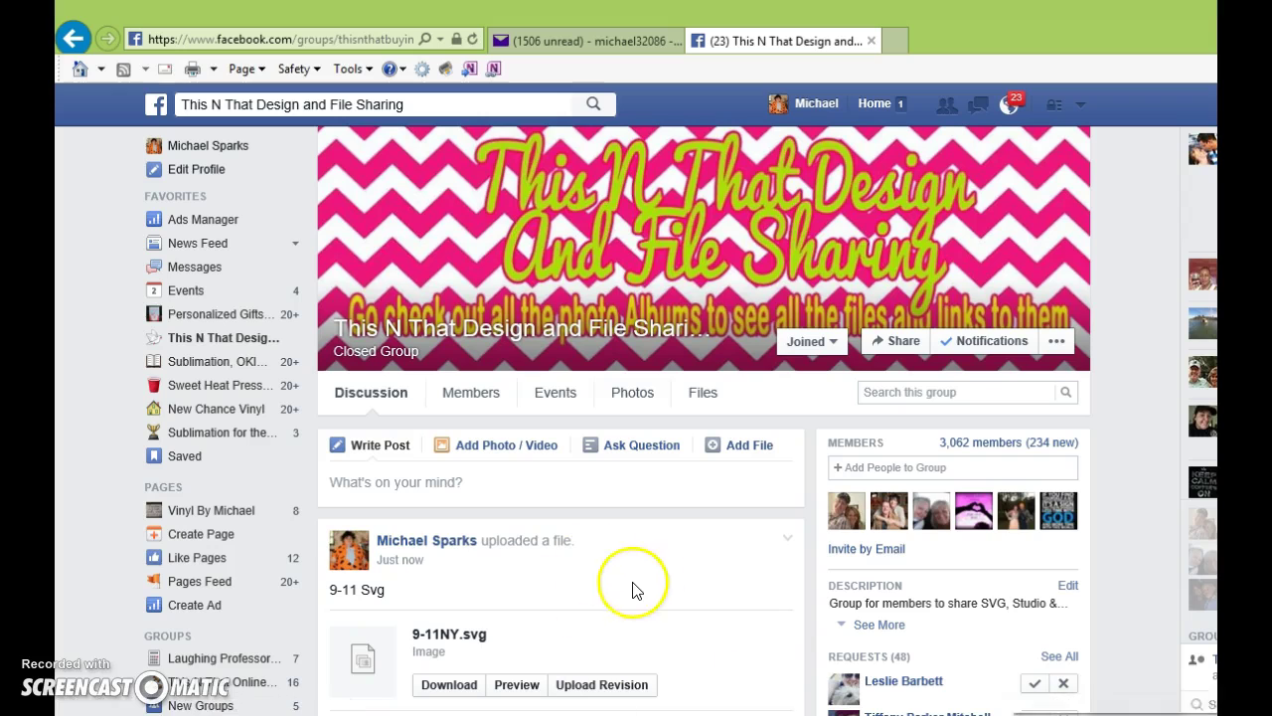
- Comment on the 9-11 Svg post with the 9-11NY preview image
scroll(644, 586, down, 3)
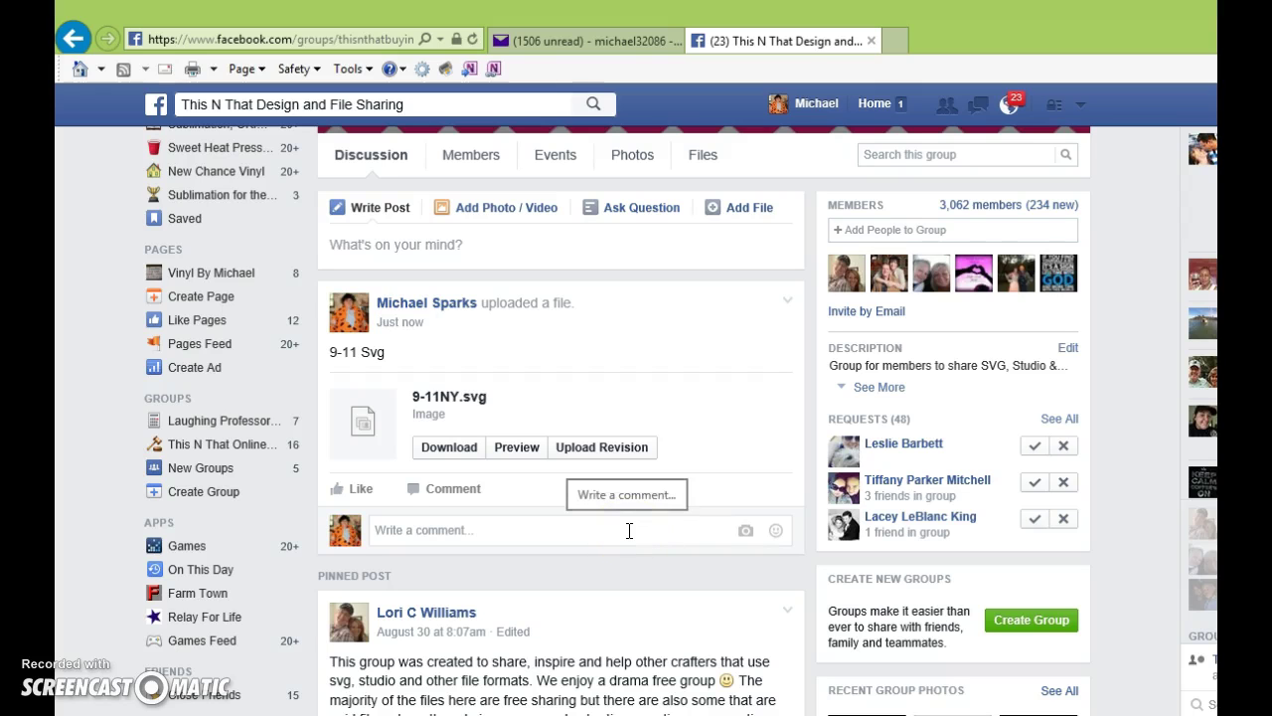
click(744, 533)
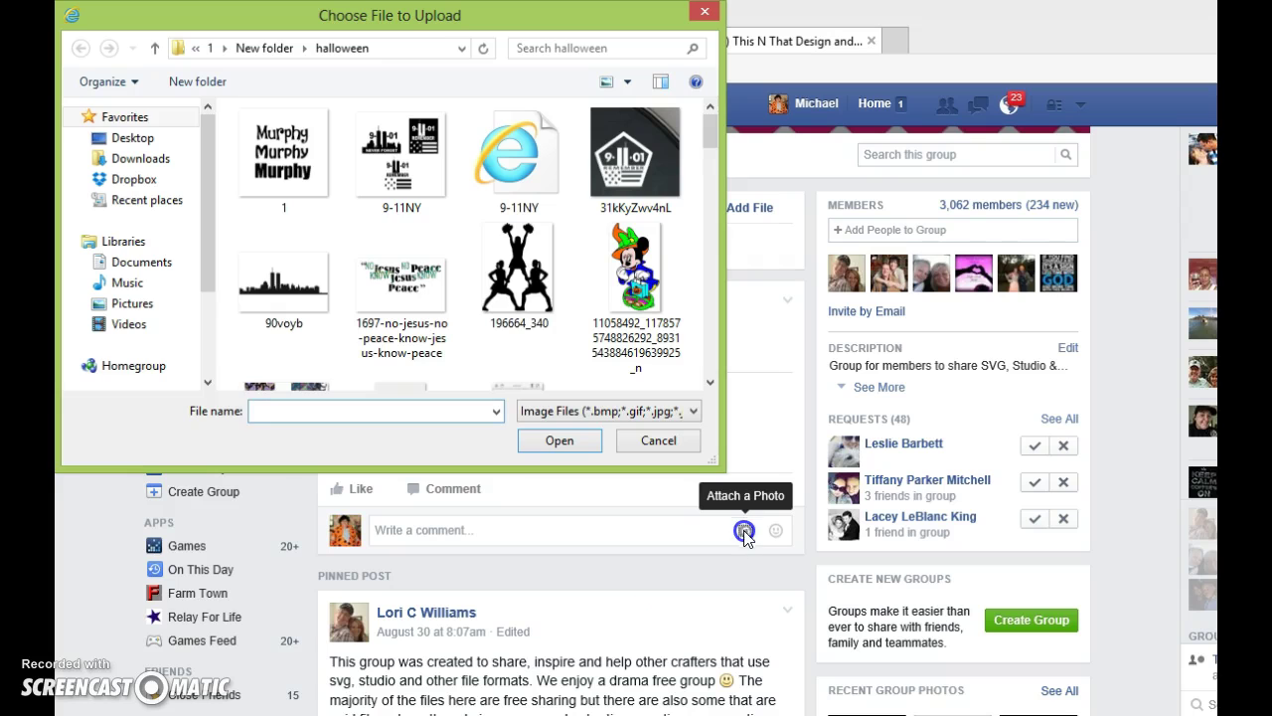
double_click(401, 157)
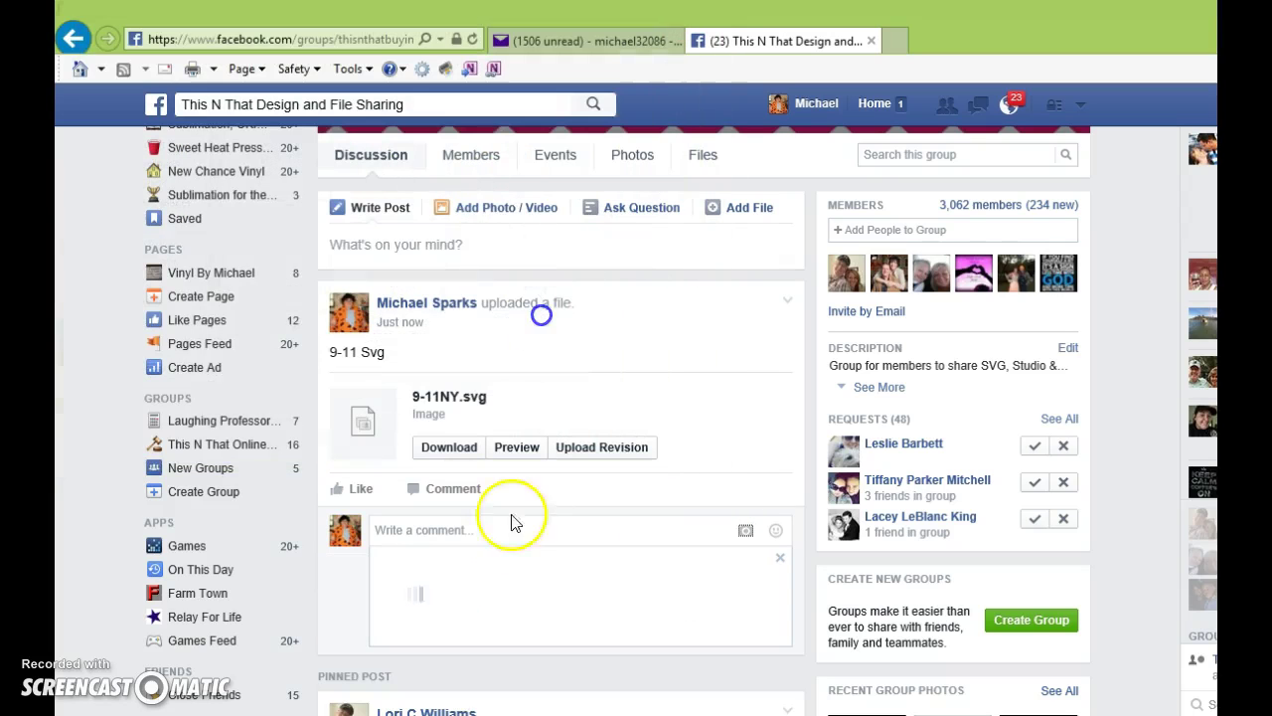
click(490, 525)
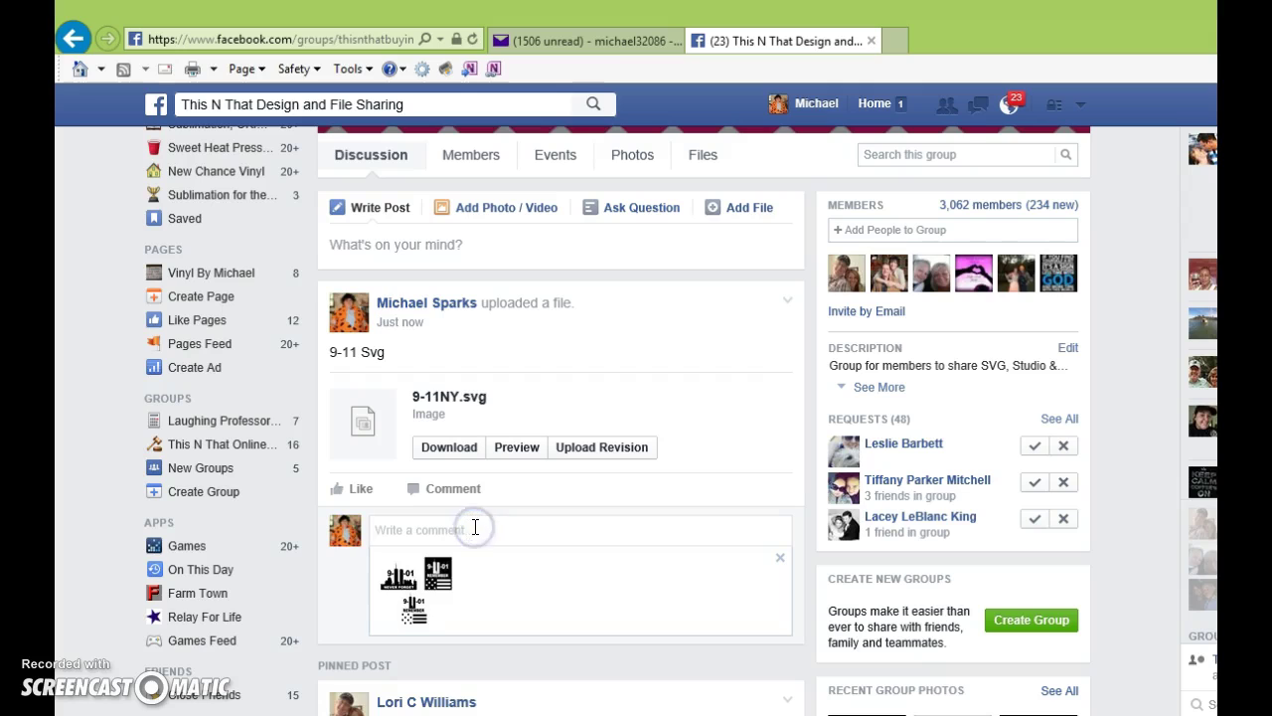
key(Return)
click(610, 609)
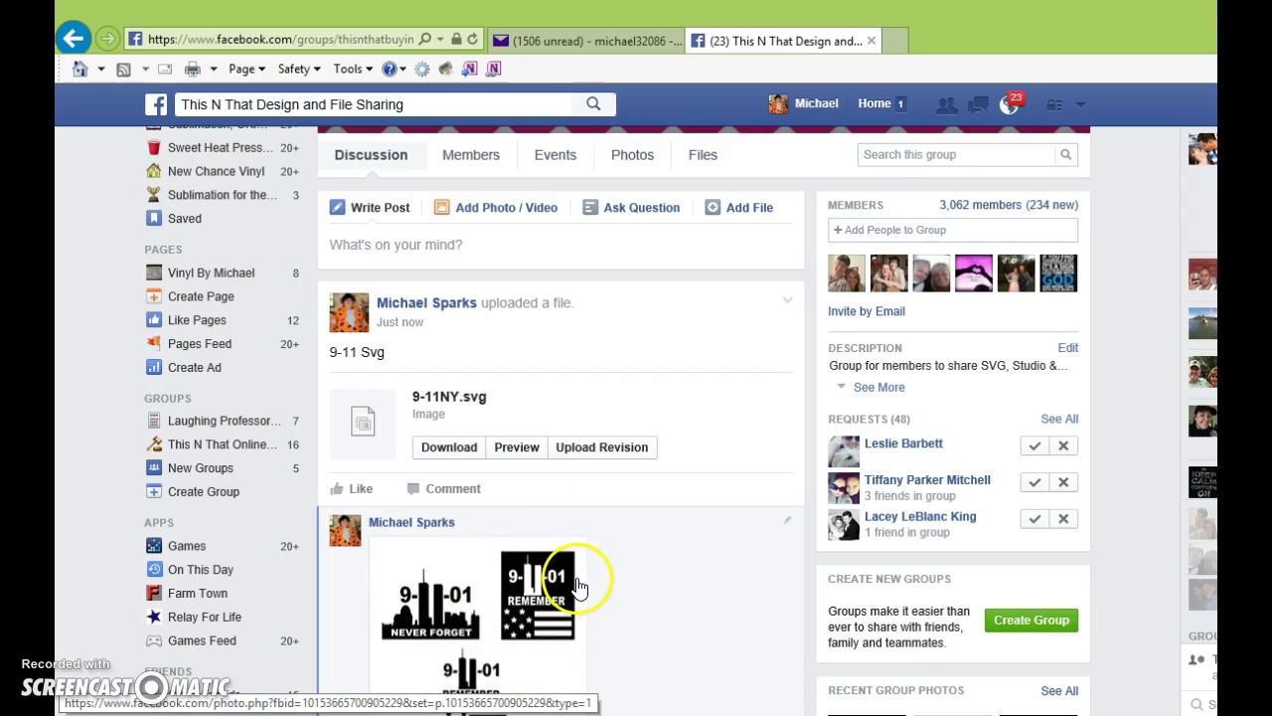